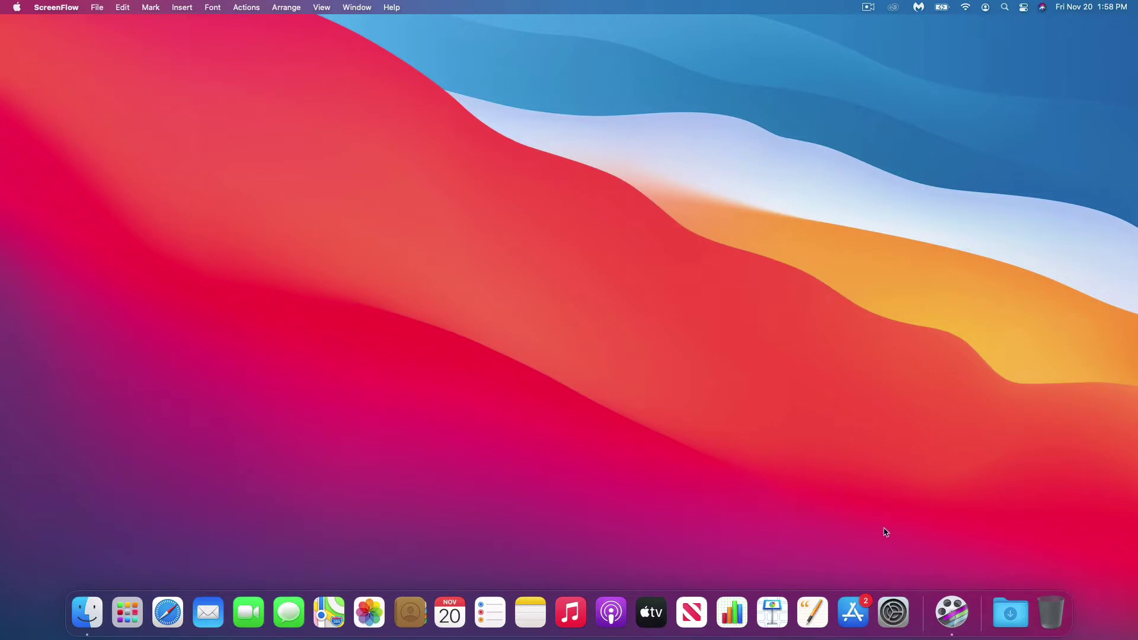
Launch System Preferences from the Dock to show the pane grid with the Apple ID sign-in prompt
left_click(896, 553)
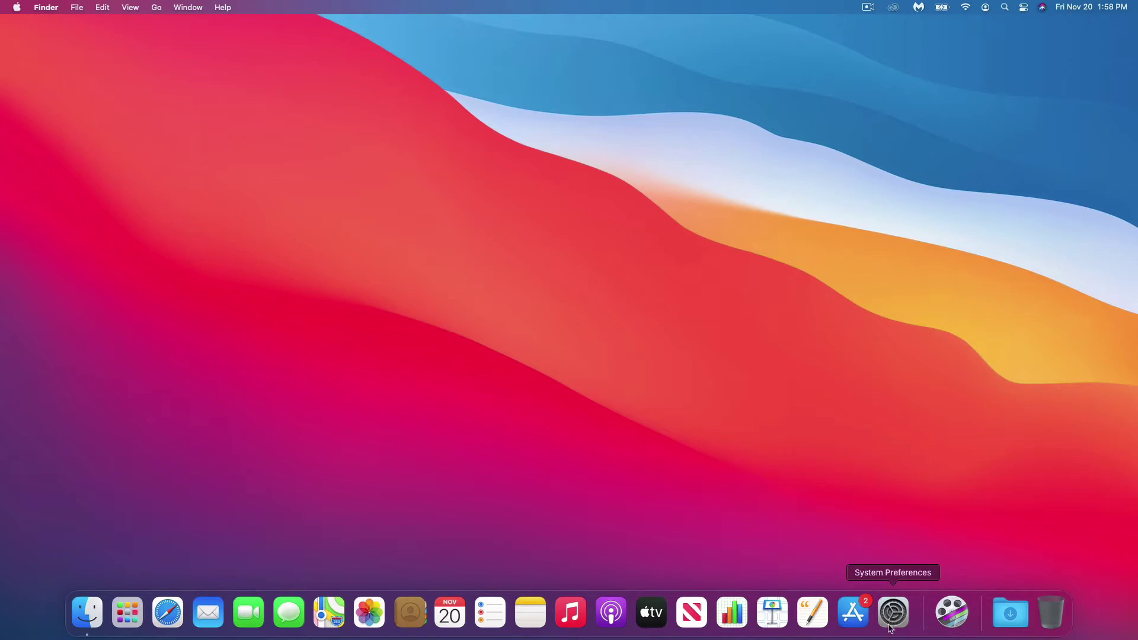
left_click(890, 615)
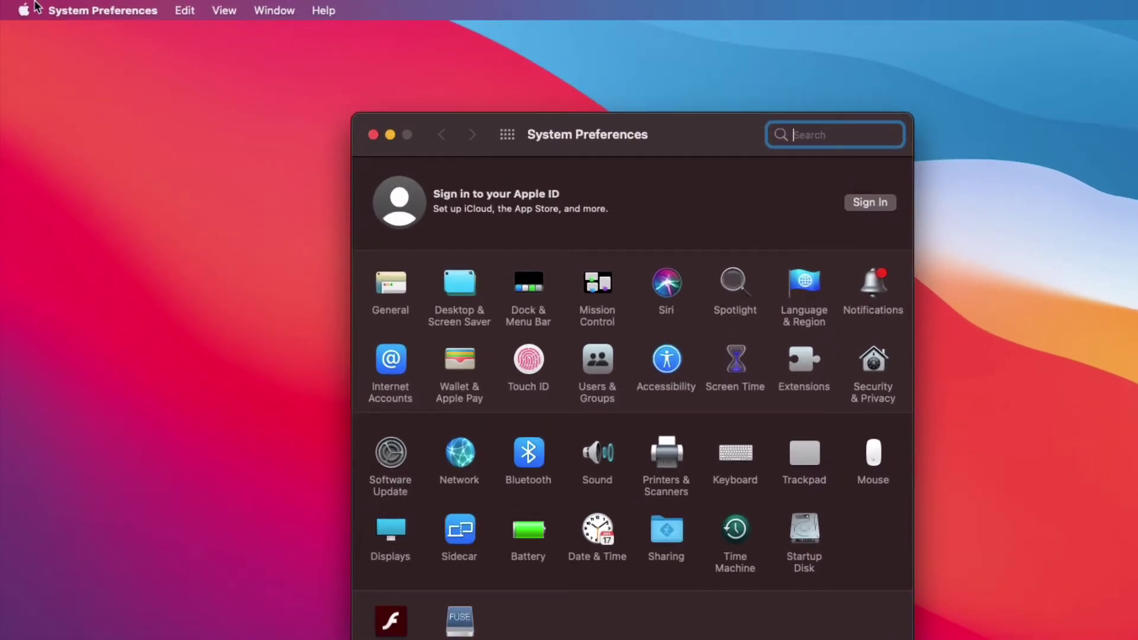
left_click(25, 9)
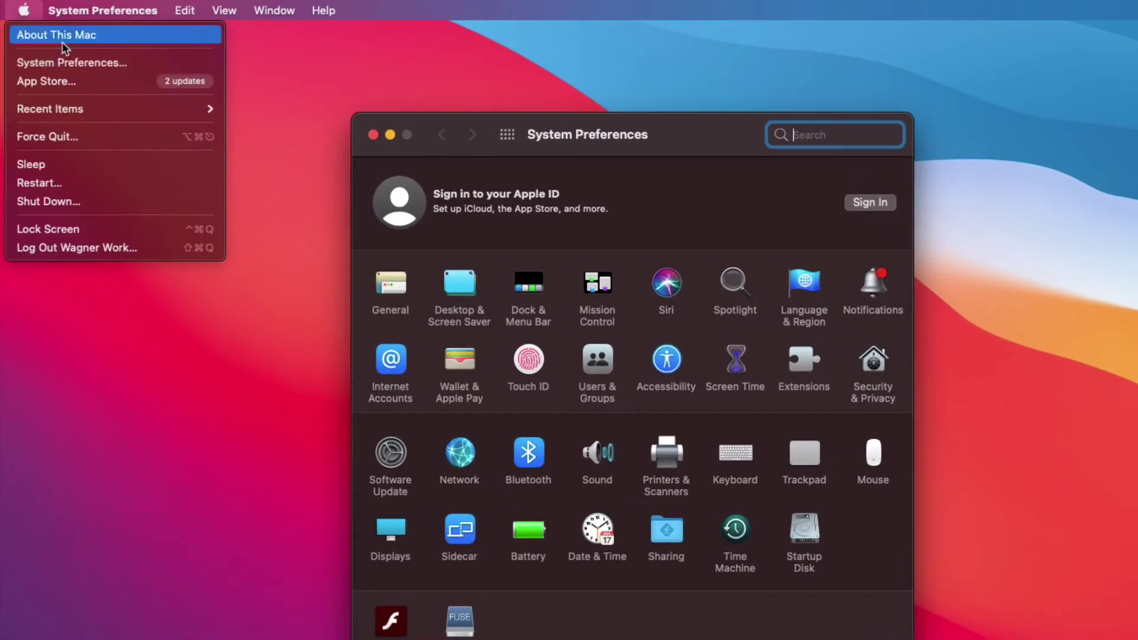
left_click(25, 8)
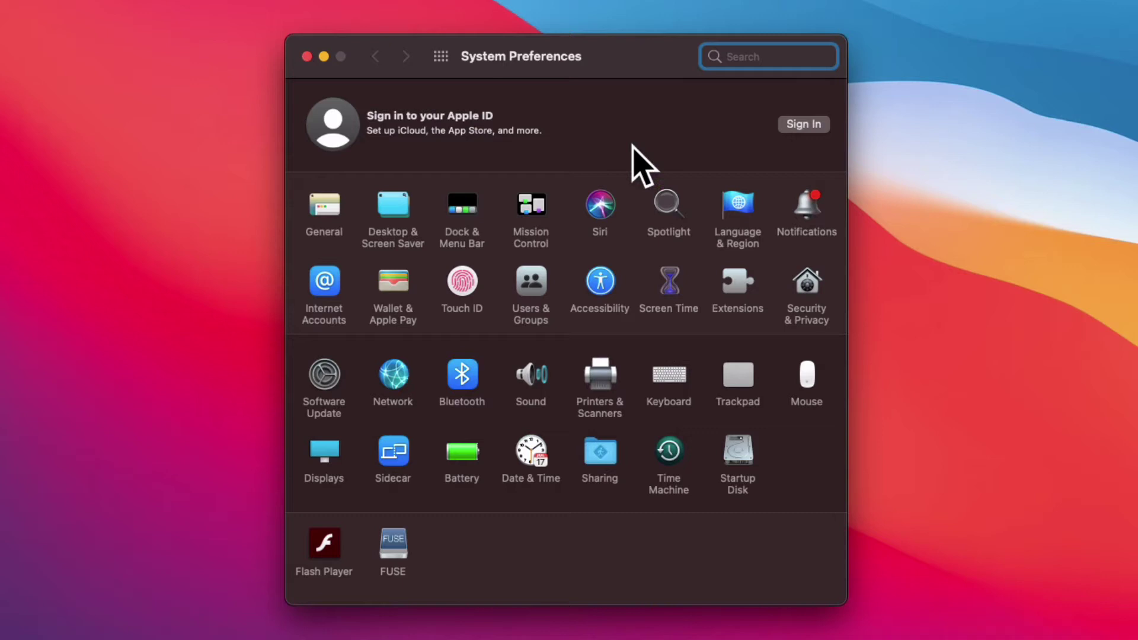
Start the Apple ID sign-in and enter the managed account's Apple ID e-mail address
left_click(805, 124)
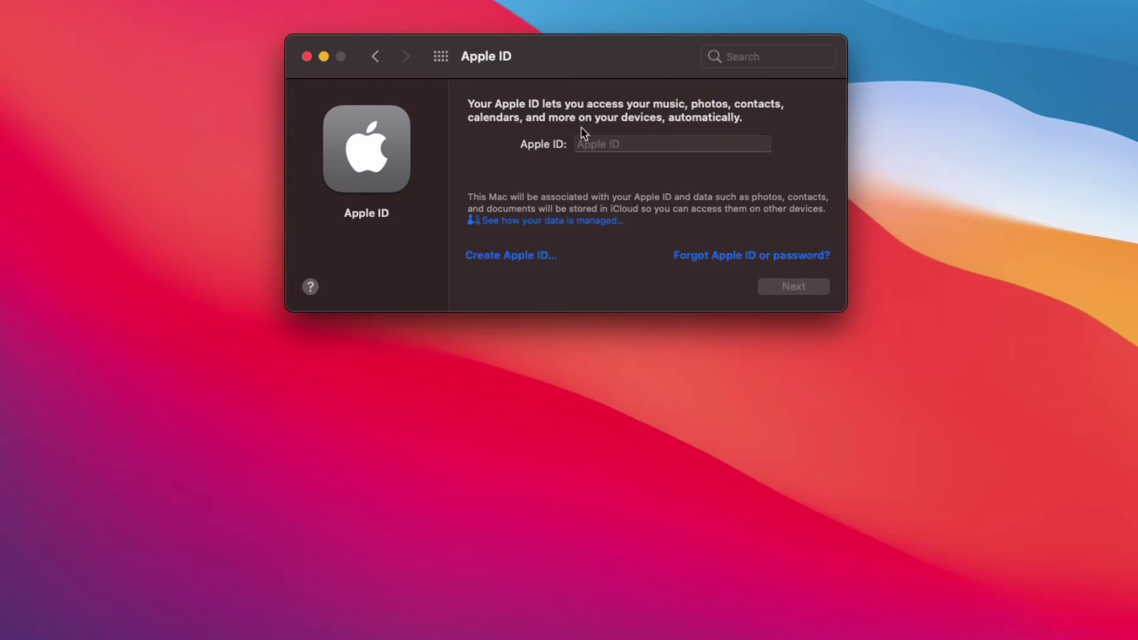
left_click(611, 145)
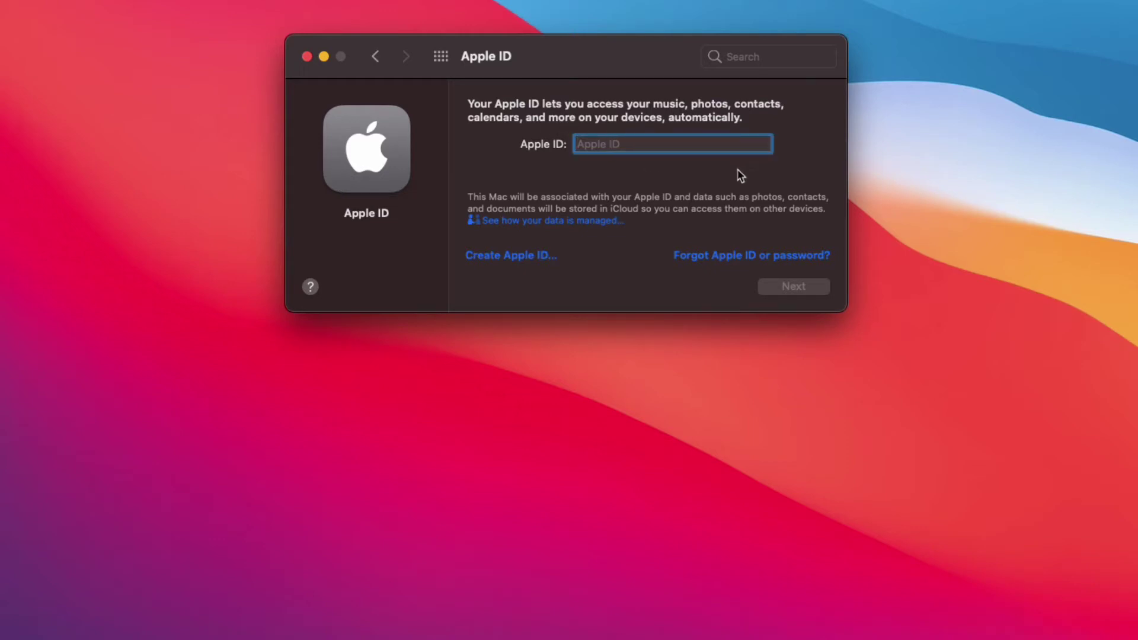
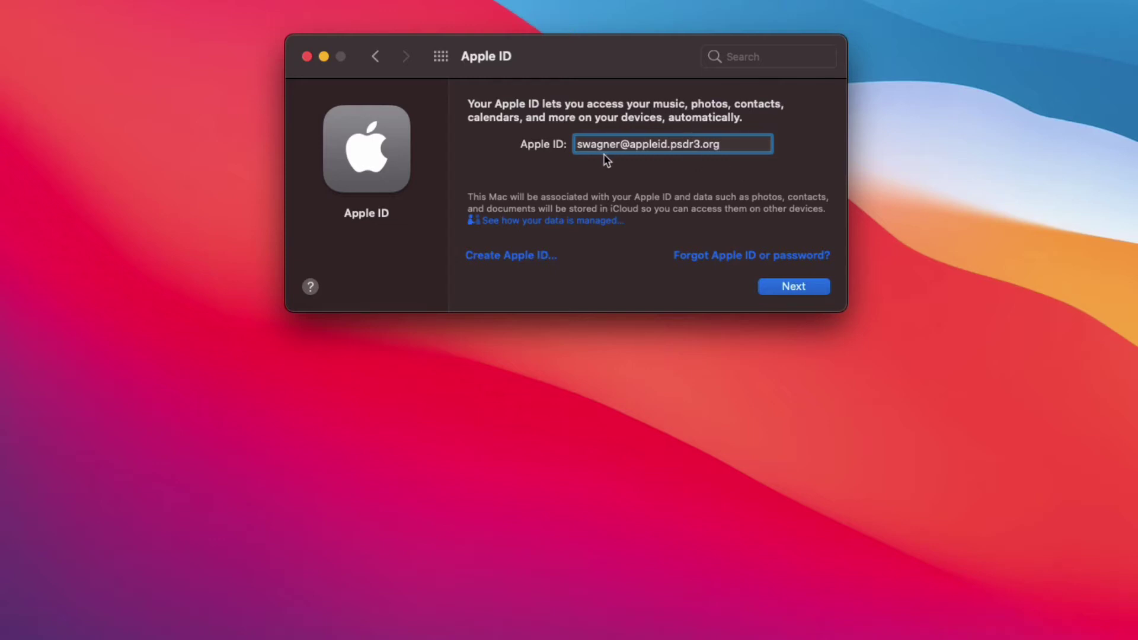
Advance to the password step and enter the Apple ID account password
left_click(792, 287)
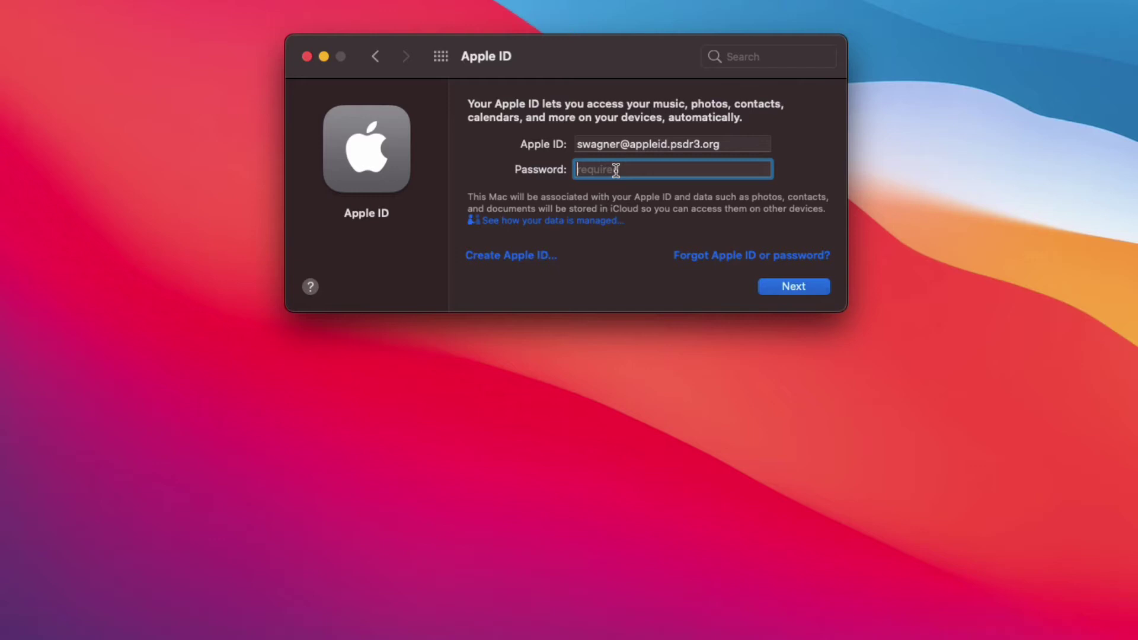
type("•••••••••••••••")
Submit the credentials and enter the six-digit two-factor verification code
key("Return")
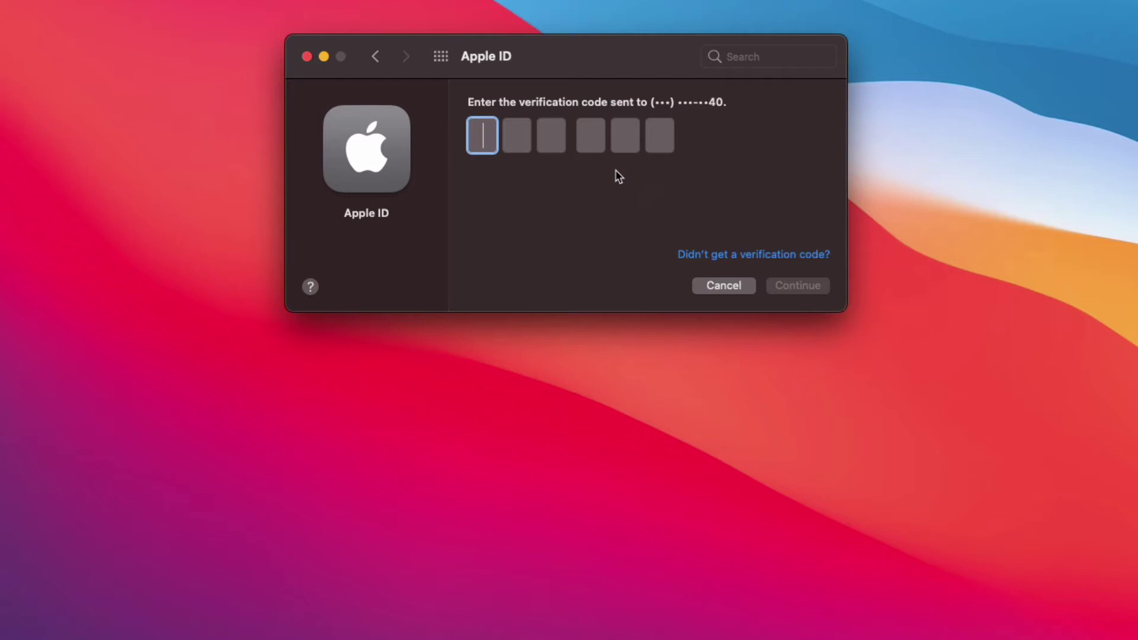
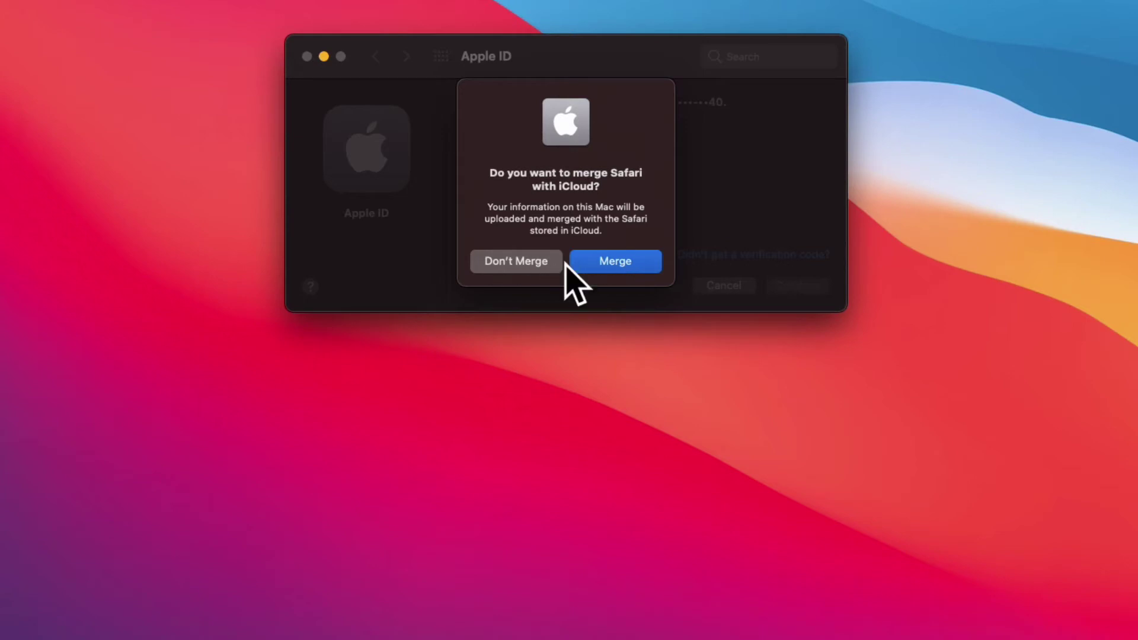
Merge this Mac's Safari data into iCloud to complete the sign-in
left_click(614, 259)
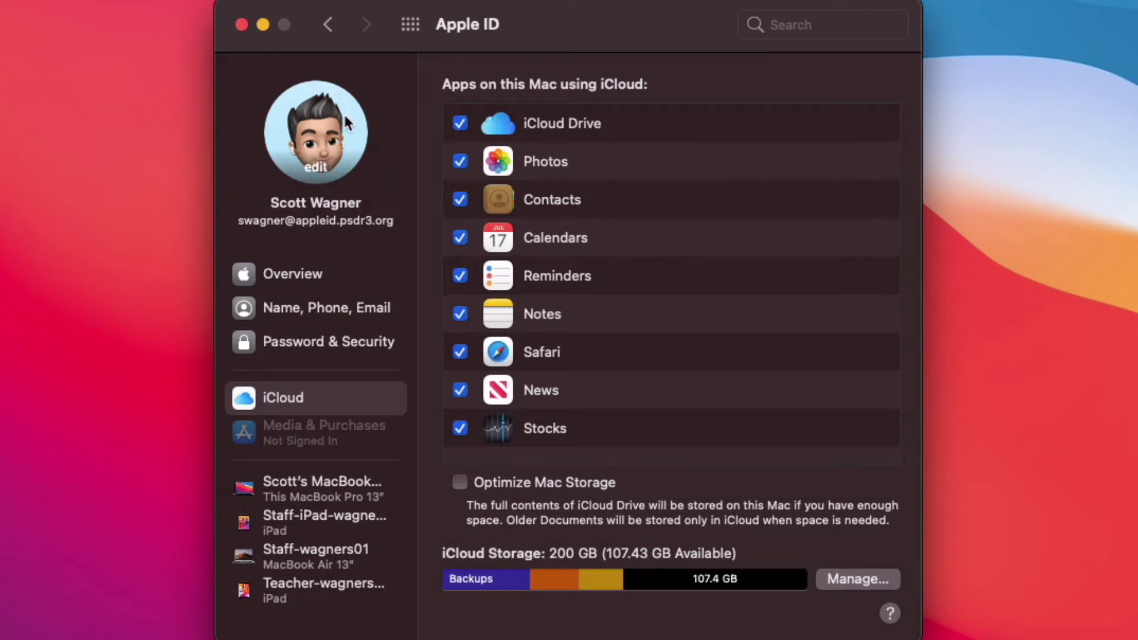
Switch to the Apple ID Overview page in the sidebar
mouse_move(318, 159)
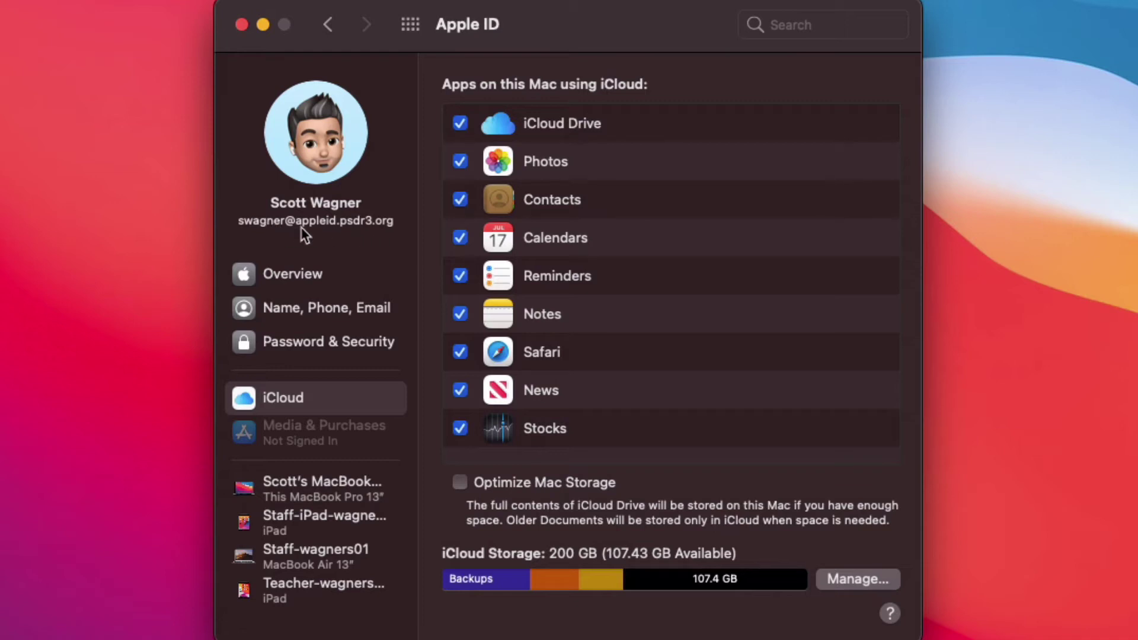
left_click(313, 285)
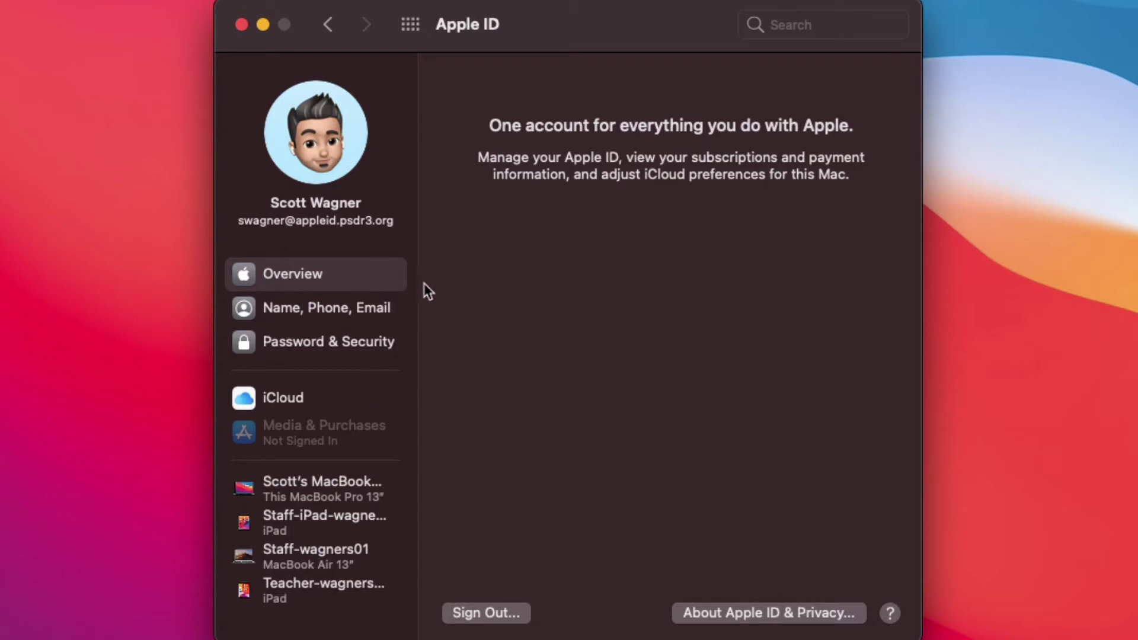
Return to the iCloud page showing synced apps and 200 GB storage
left_click(305, 398)
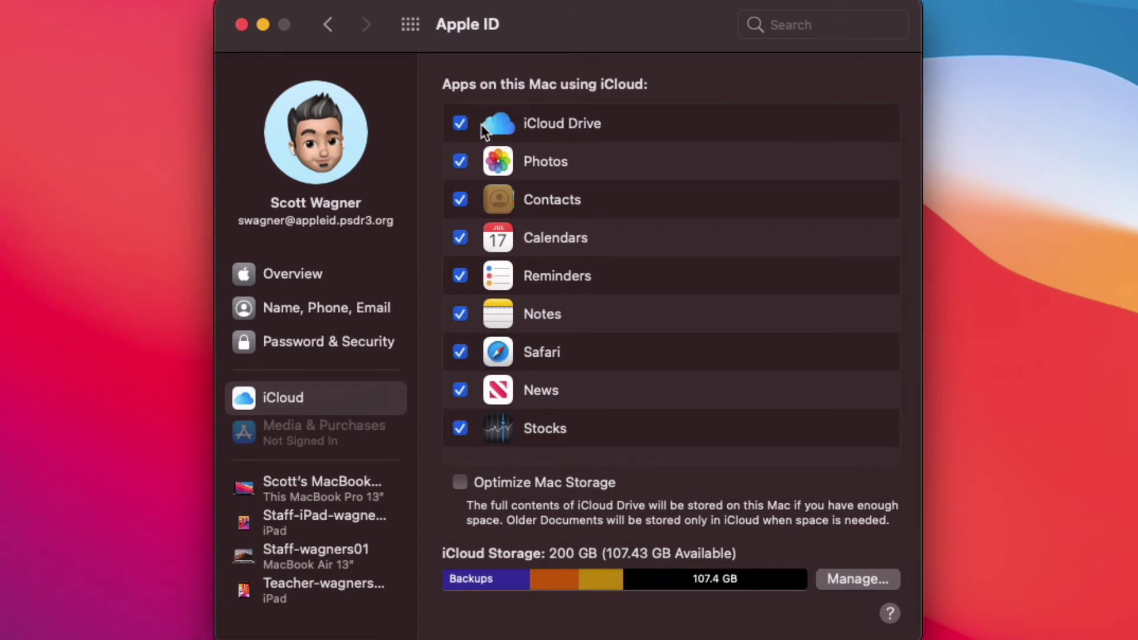
left_click(455, 125)
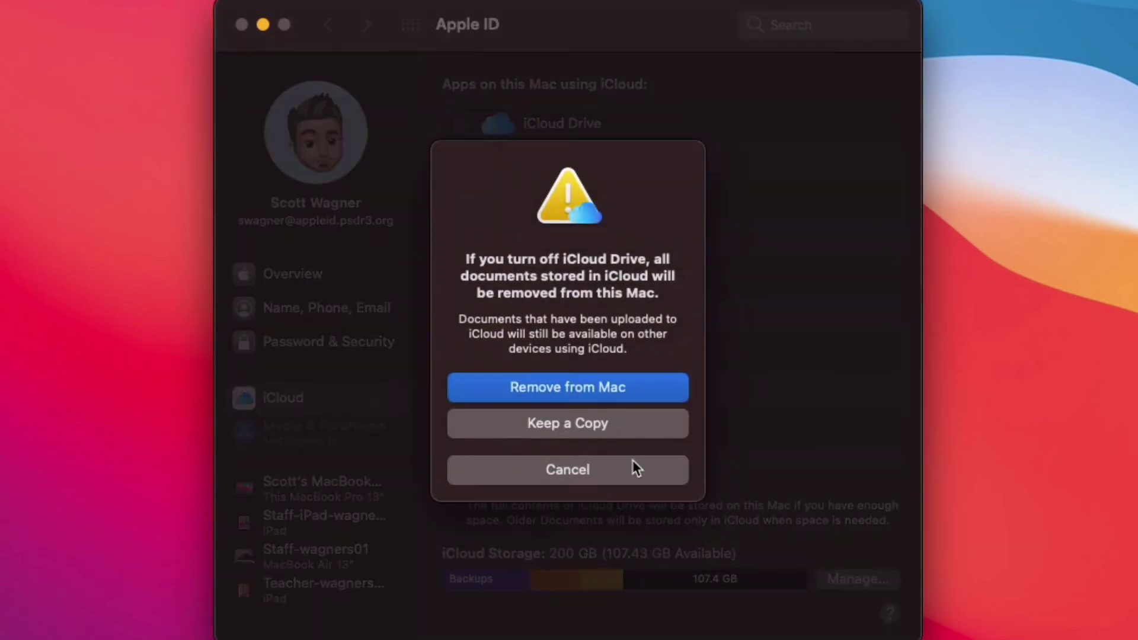
left_click(562, 468)
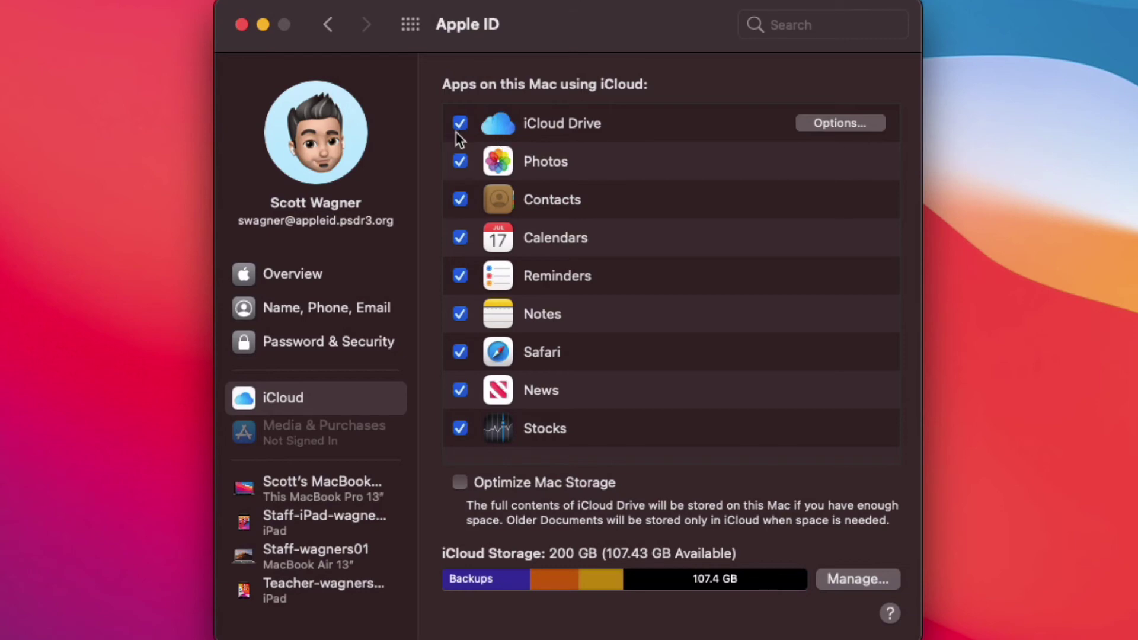
In the iCloud Drive options, enable syncing of Desktop & Documents Folders
left_click(880, 121)
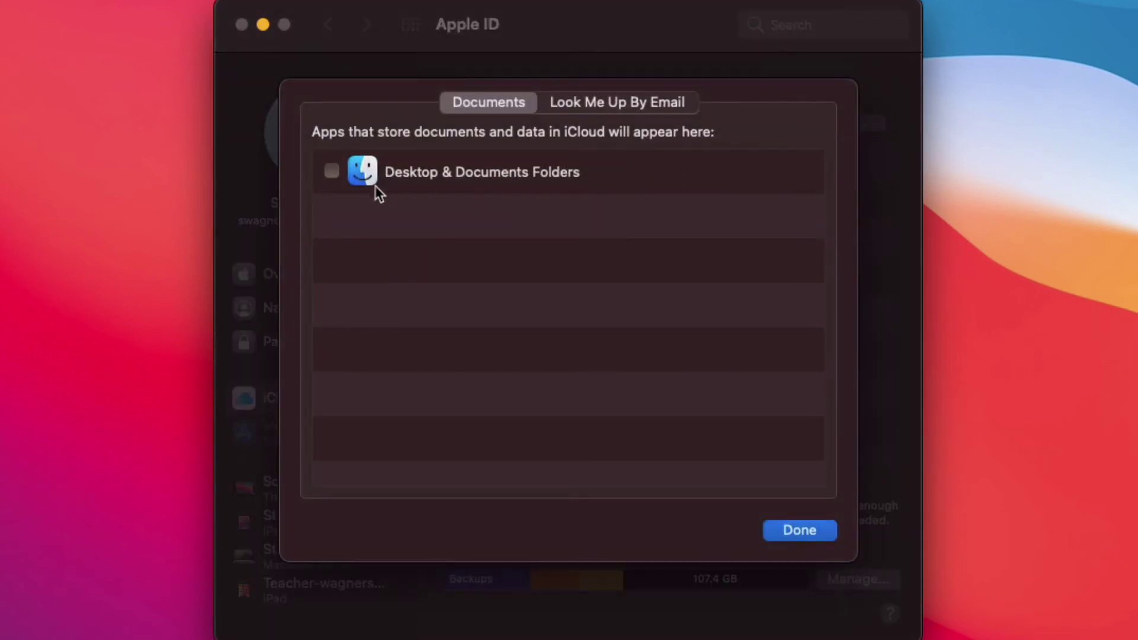
left_click(333, 172)
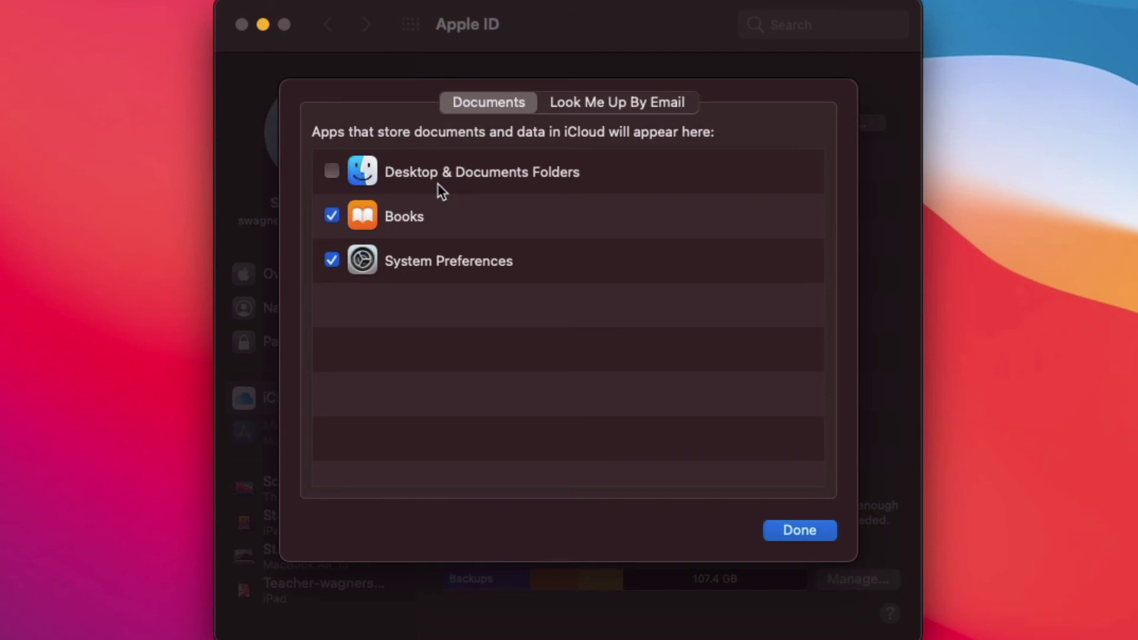
left_click(331, 171)
Confirm the iCloud Drive options with Done and bring the desktop to the front
left_click(800, 530)
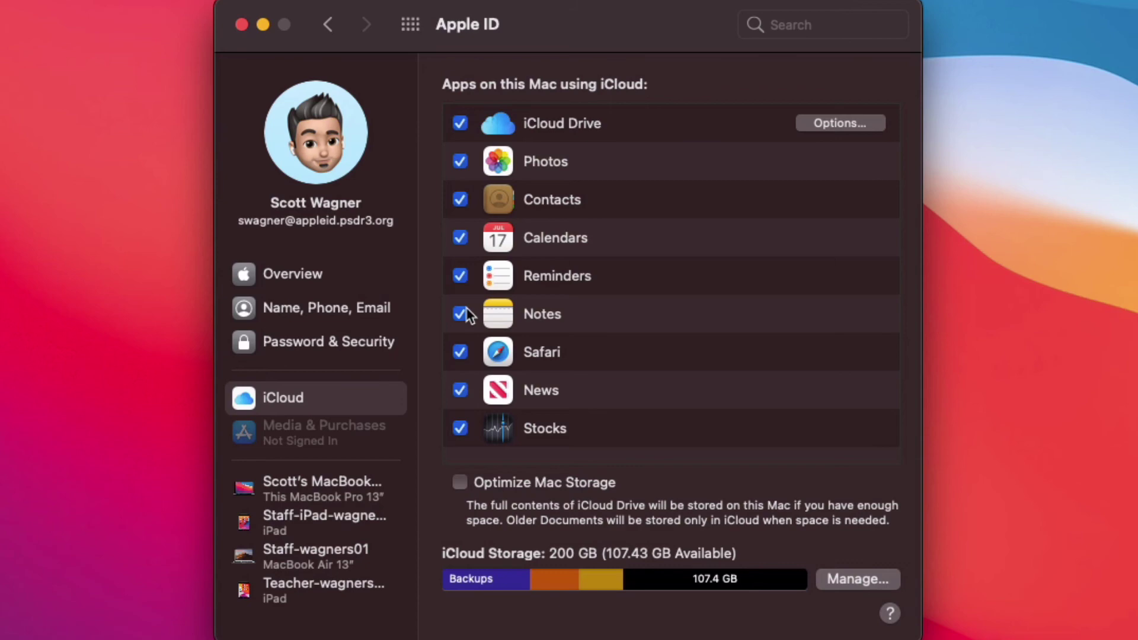
left_click(26, 515)
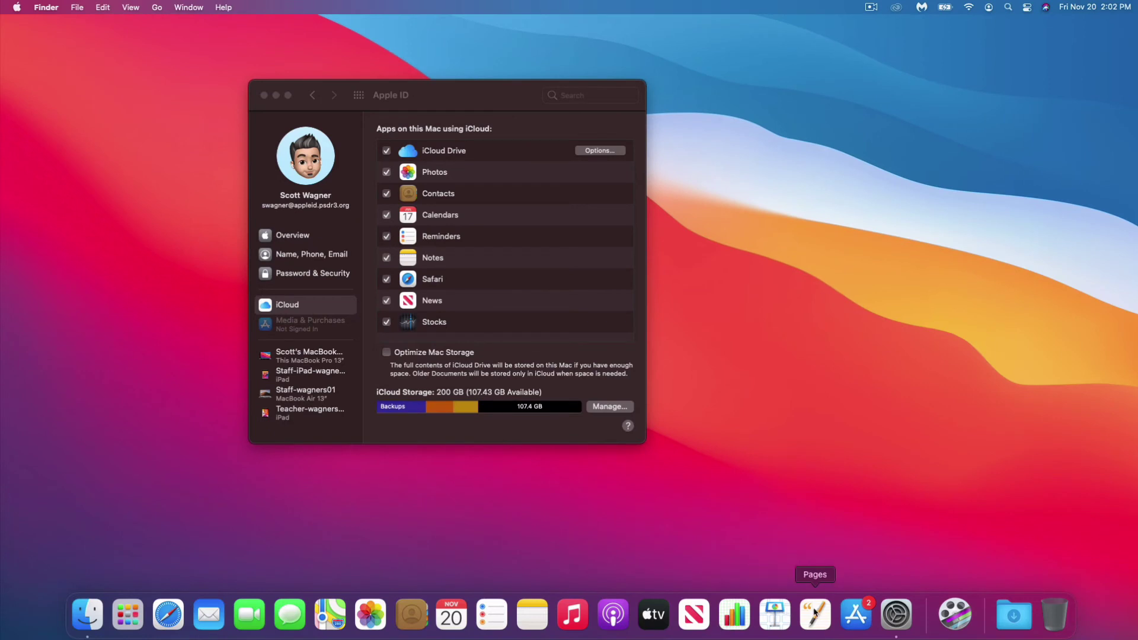
Launch Pages and create a new document from the Essay template
left_click(814, 613)
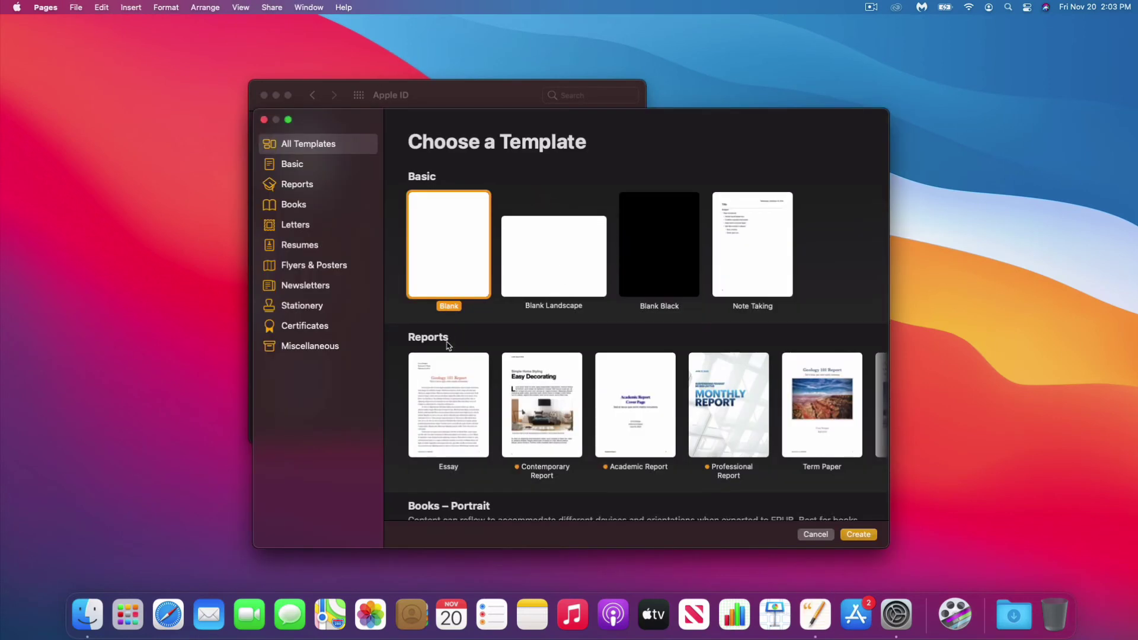
left_click(448, 391)
left_click(857, 535)
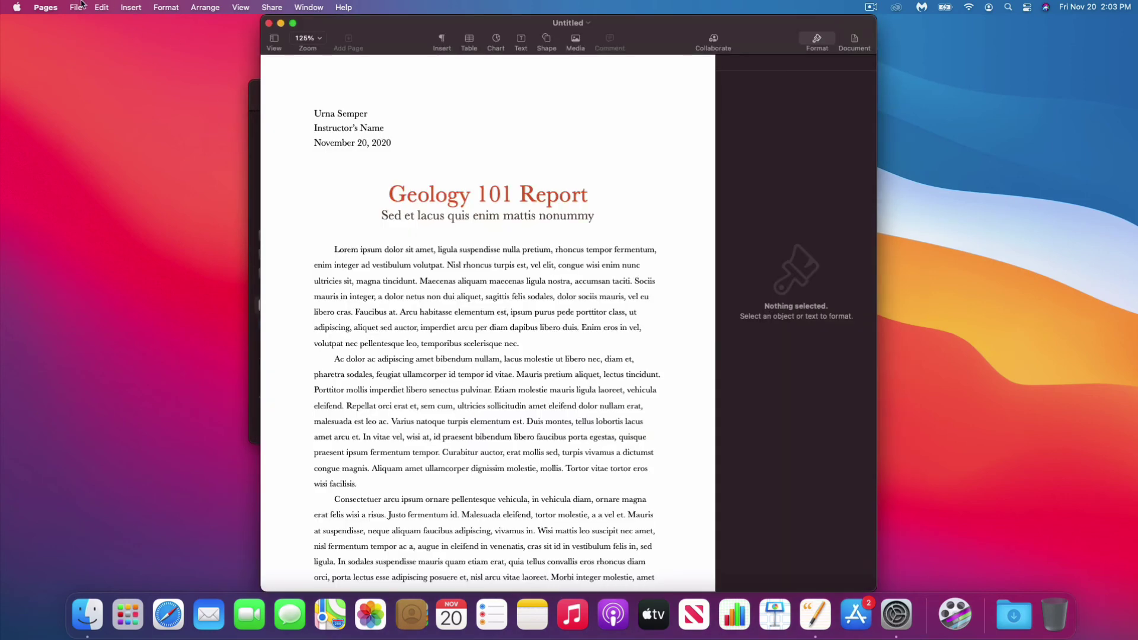
Save the document as 'Geology Report' to Desktop — iCloud
left_click(77, 7)
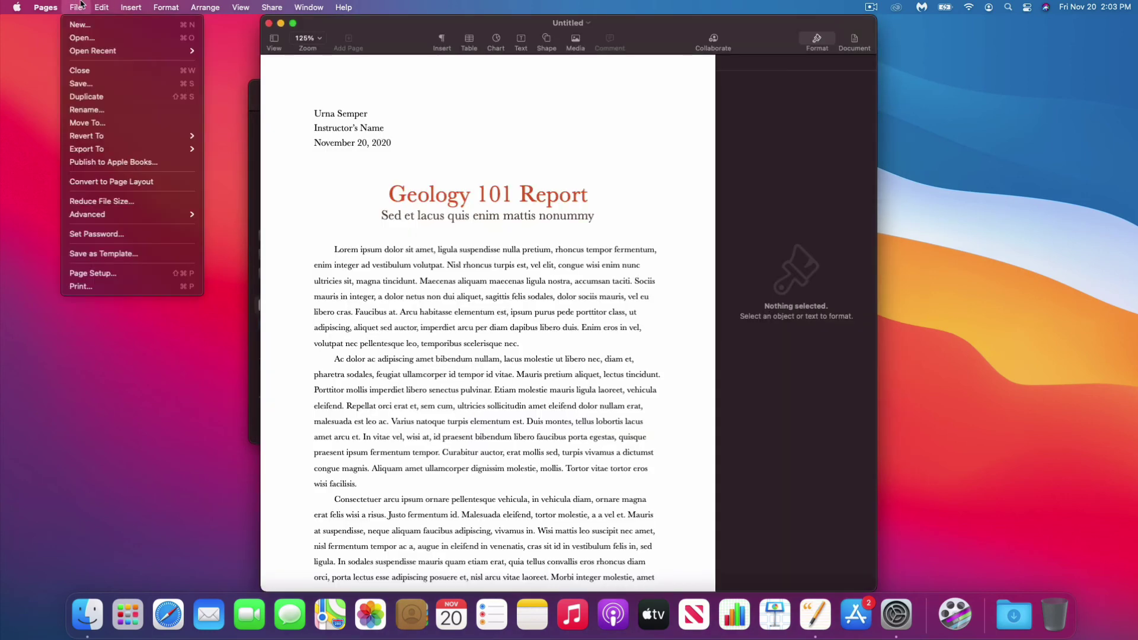
left_click(102, 85)
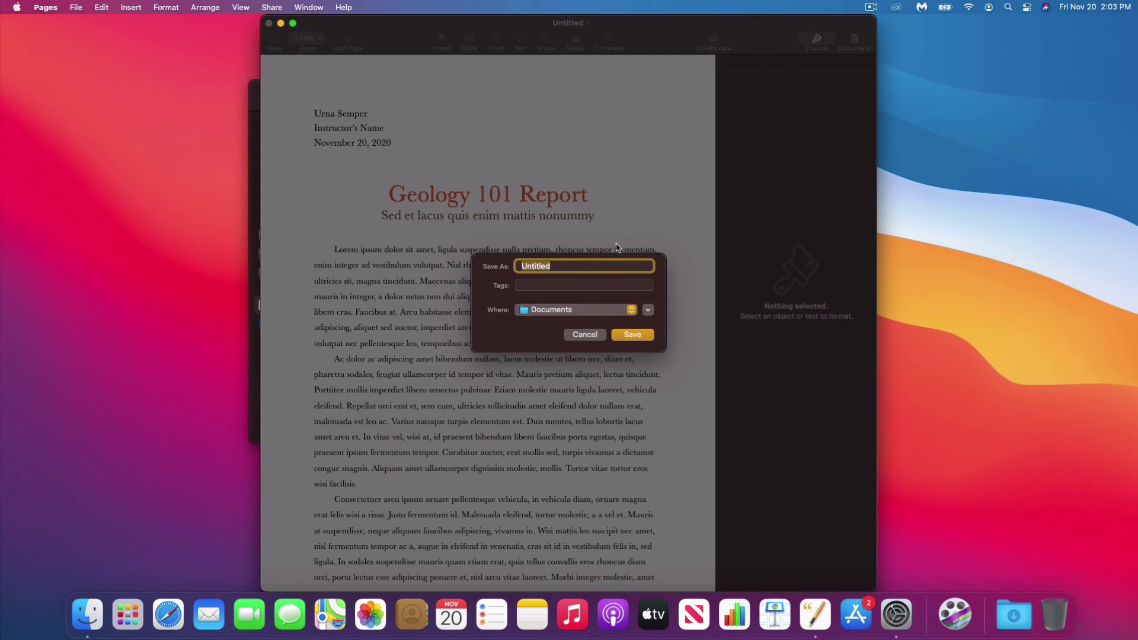
type("Geology Report")
left_click(622, 313)
left_click(547, 320)
left_click(547, 320)
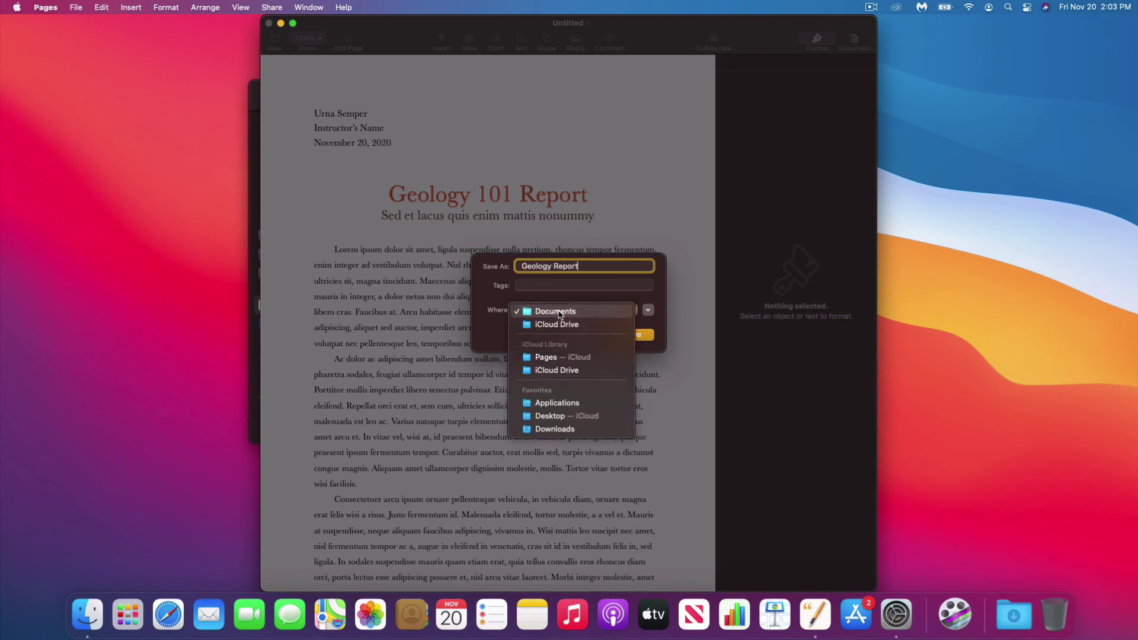
left_click(573, 421)
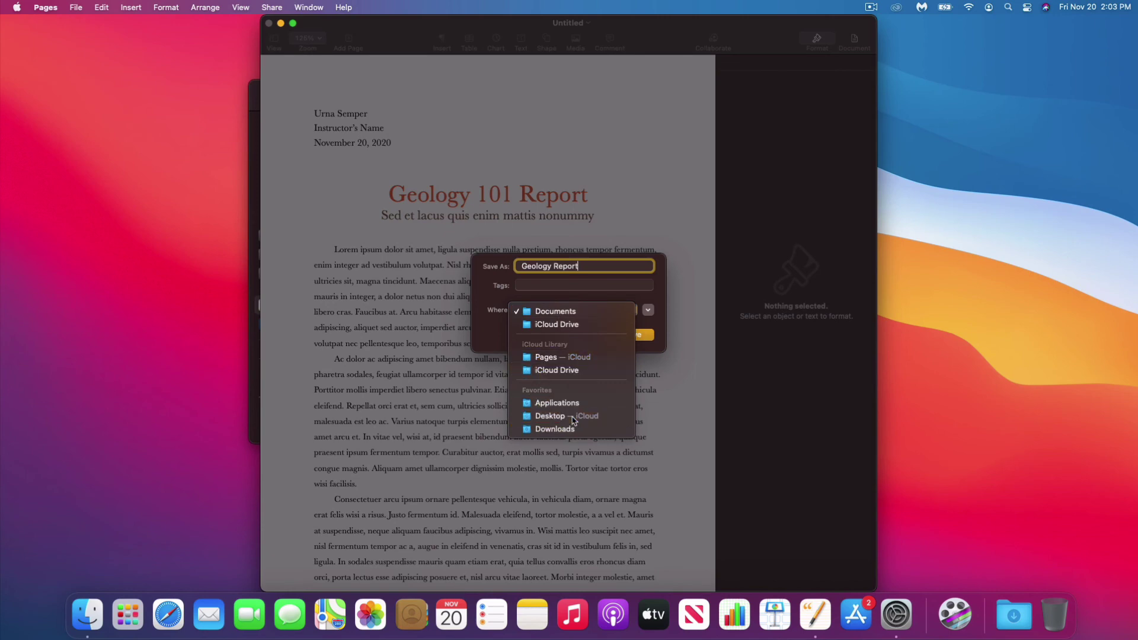
left_click(641, 335)
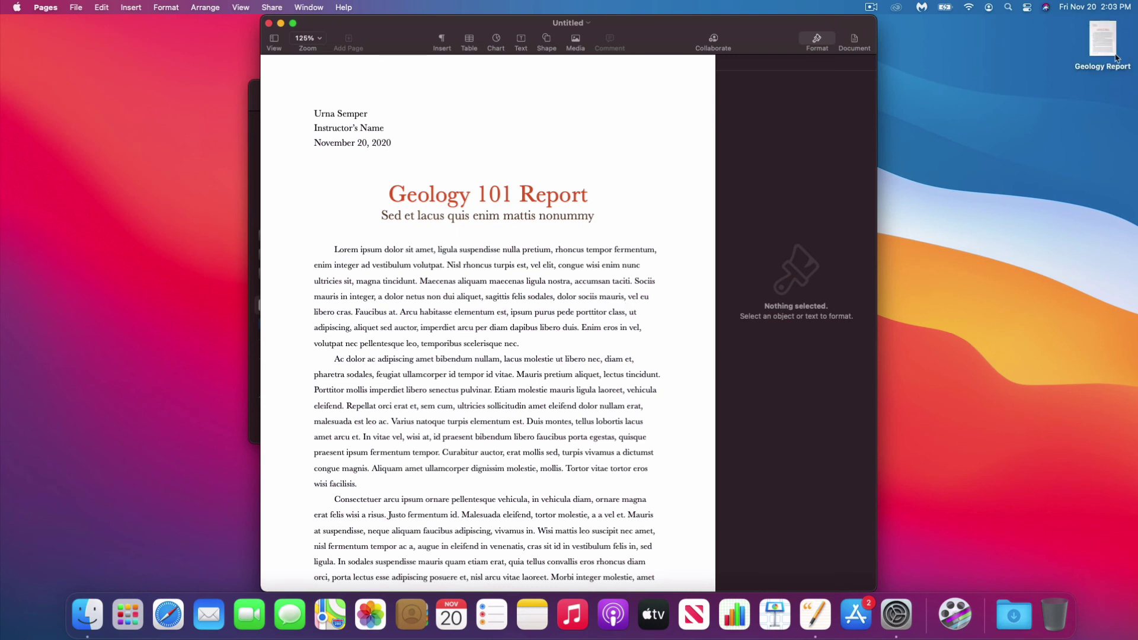
Launch Files on the iPad and browse iCloud Drive to the synced Desktop folder
mouse_move(1095, 53)
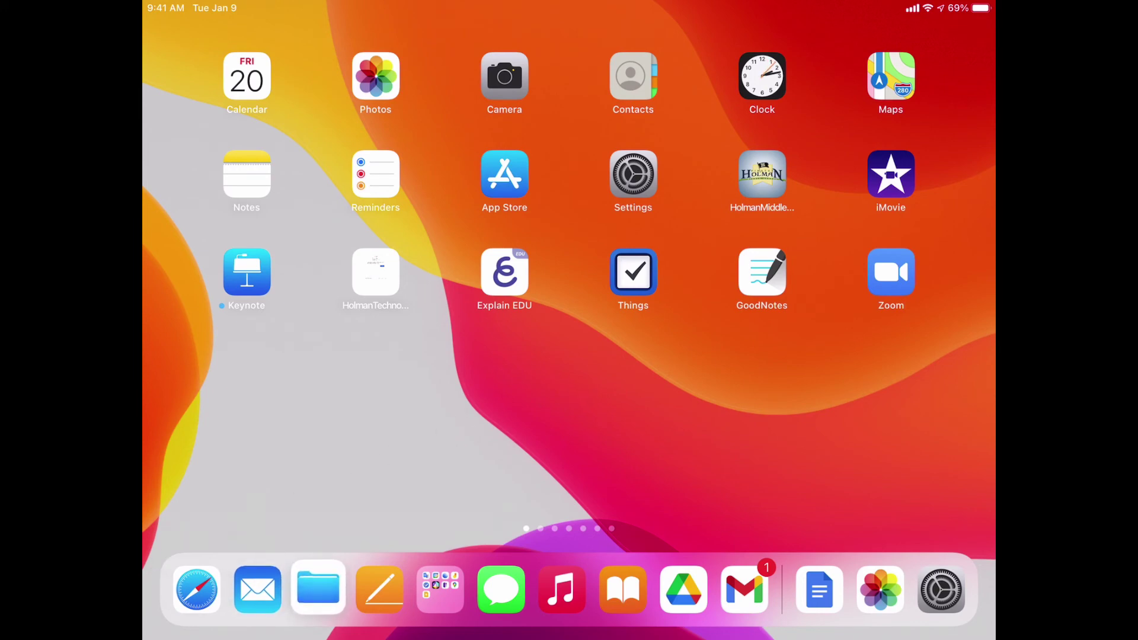
left_click(317, 590)
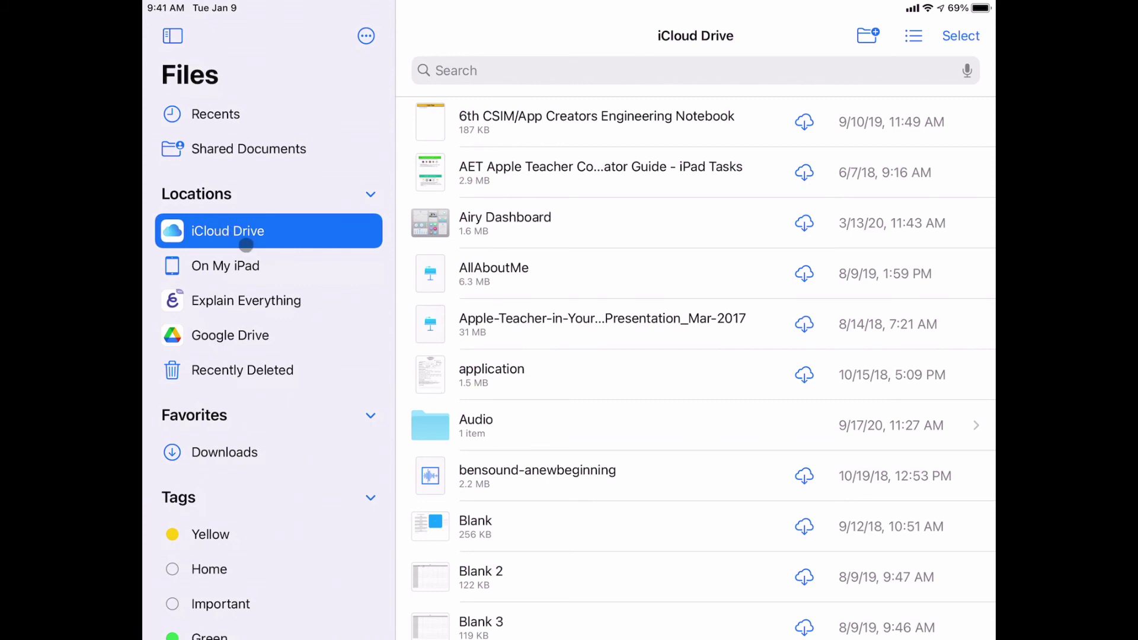
scroll(851, 294, "up", 2)
scroll(679, 225, "down", 10)
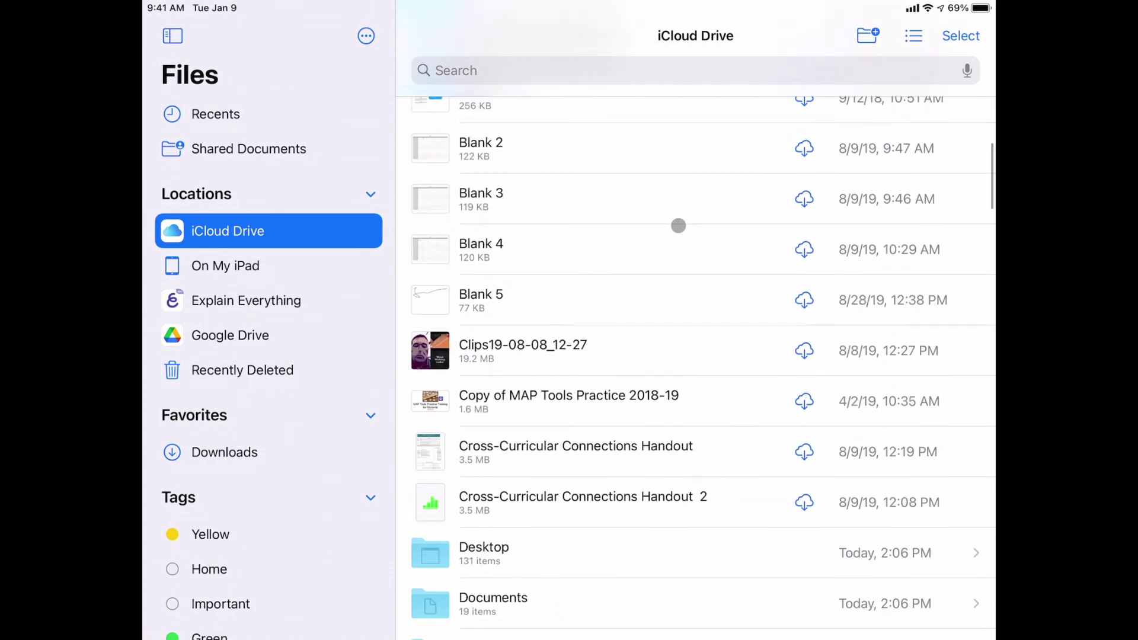
scroll(679, 225, "down", 1)
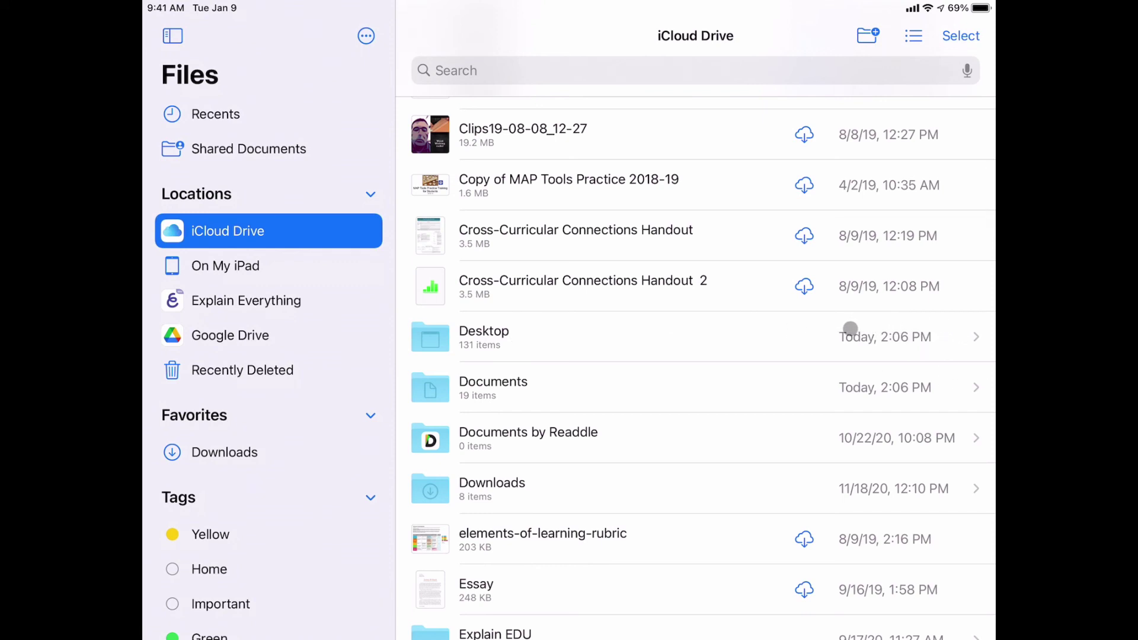
Open the iCloud Desktop folder and open Geology Report in Pages
left_click_drag(429, 327, 474, 323)
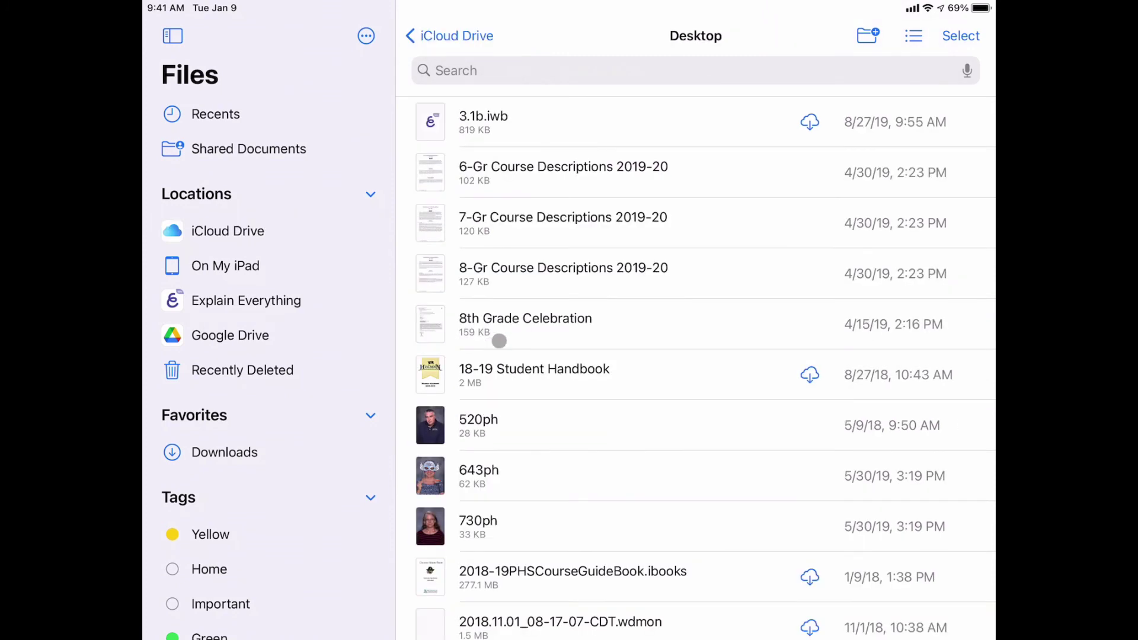
scroll(629, 501, "down", 5)
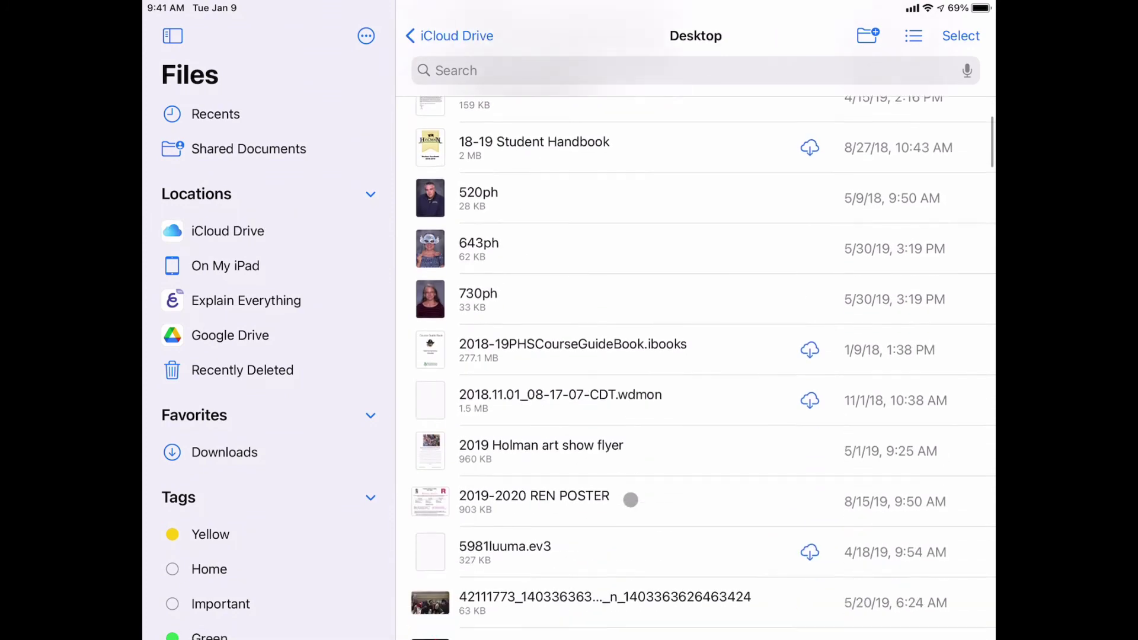
scroll(630, 499, "down", 2)
left_click(631, 500)
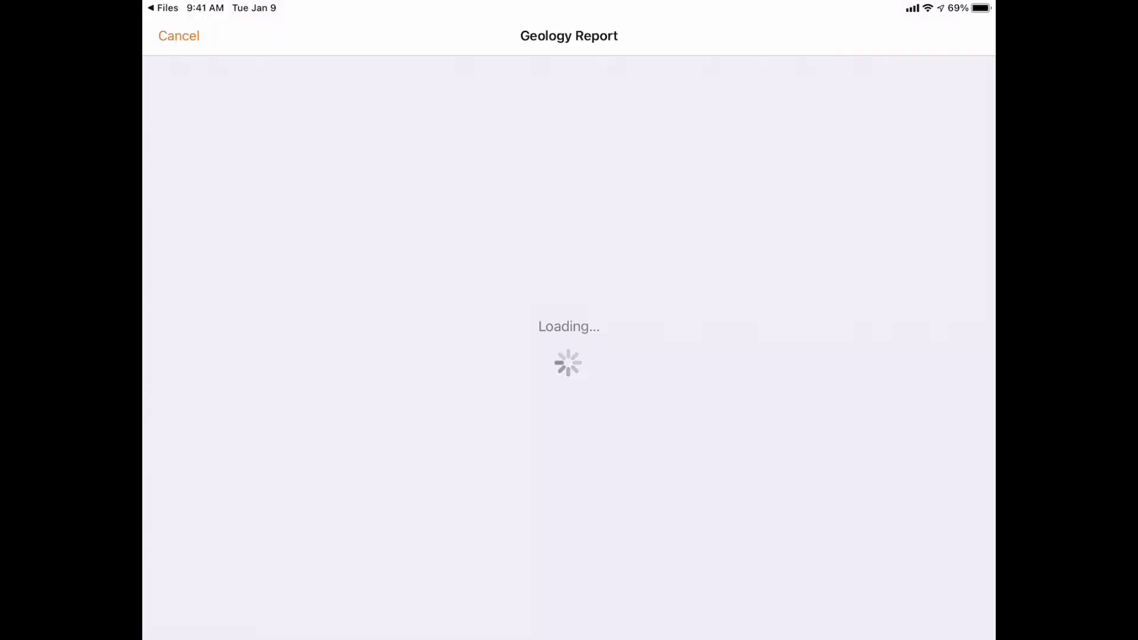